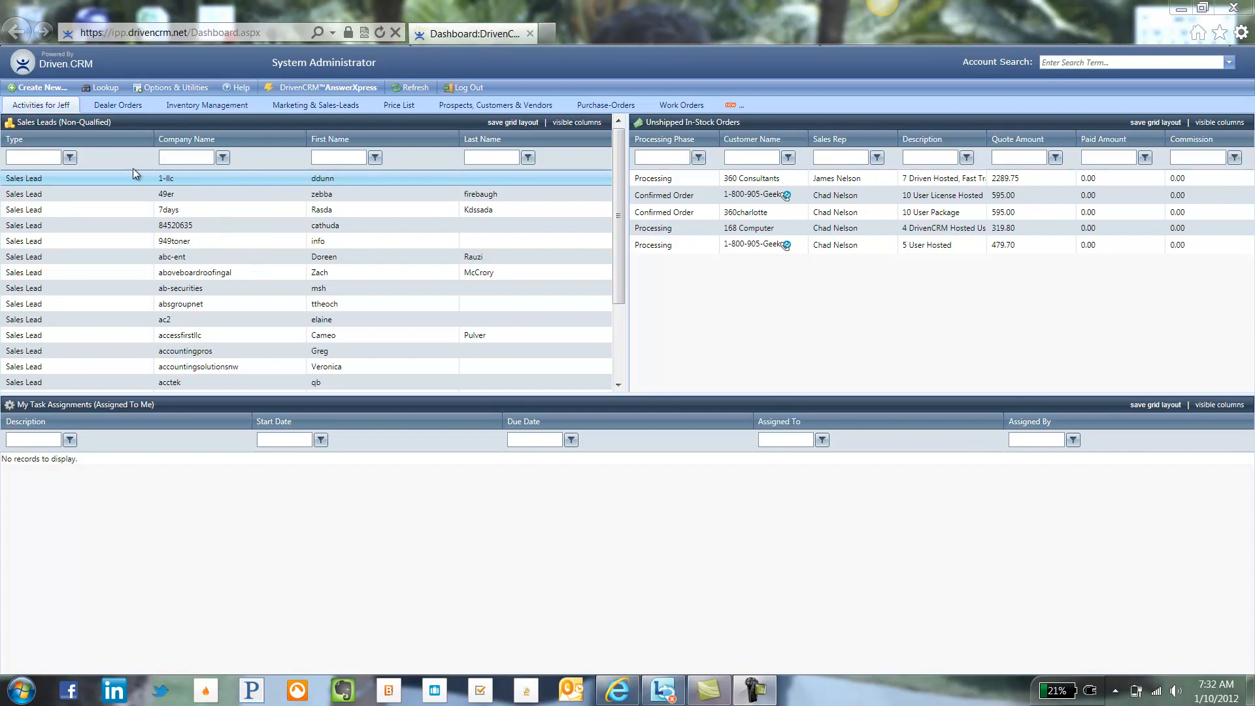
Step: Open the Create New menu from the dashboard toolbar
left_click(57, 87)
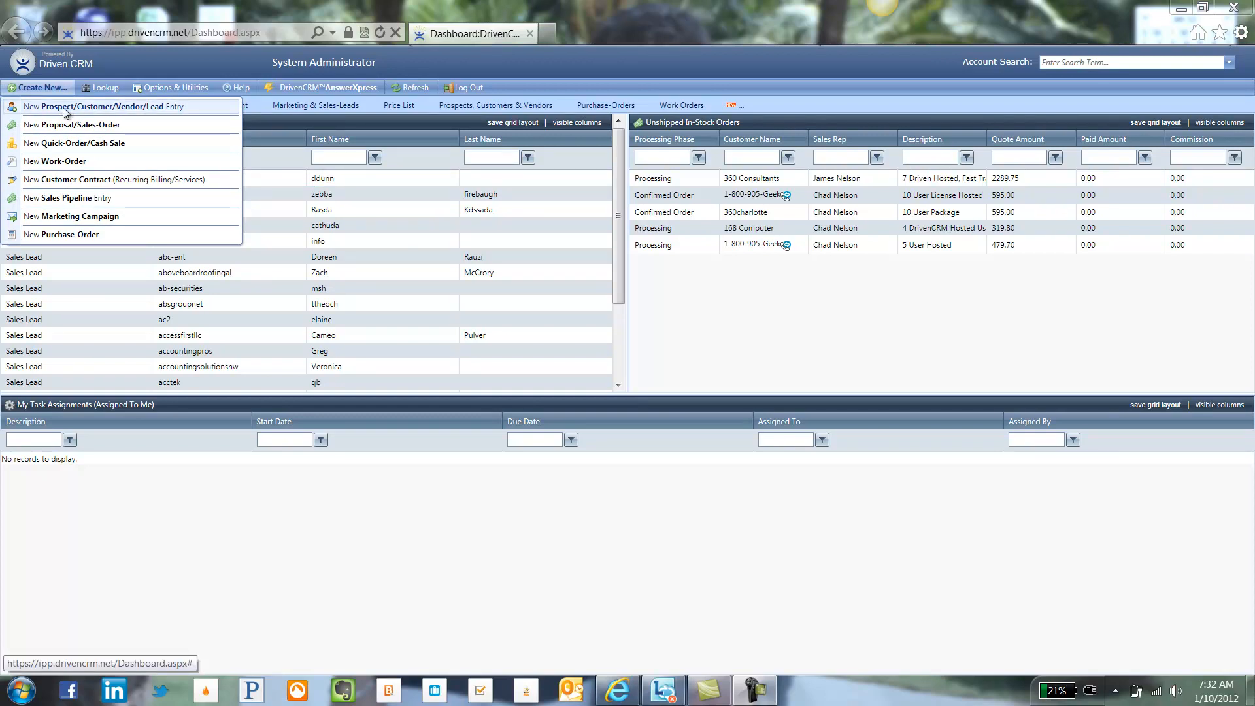
Step: Start a new prospect entry marked New Lead (Unqualified) with lead type General Inquiry
left_click(65, 110)
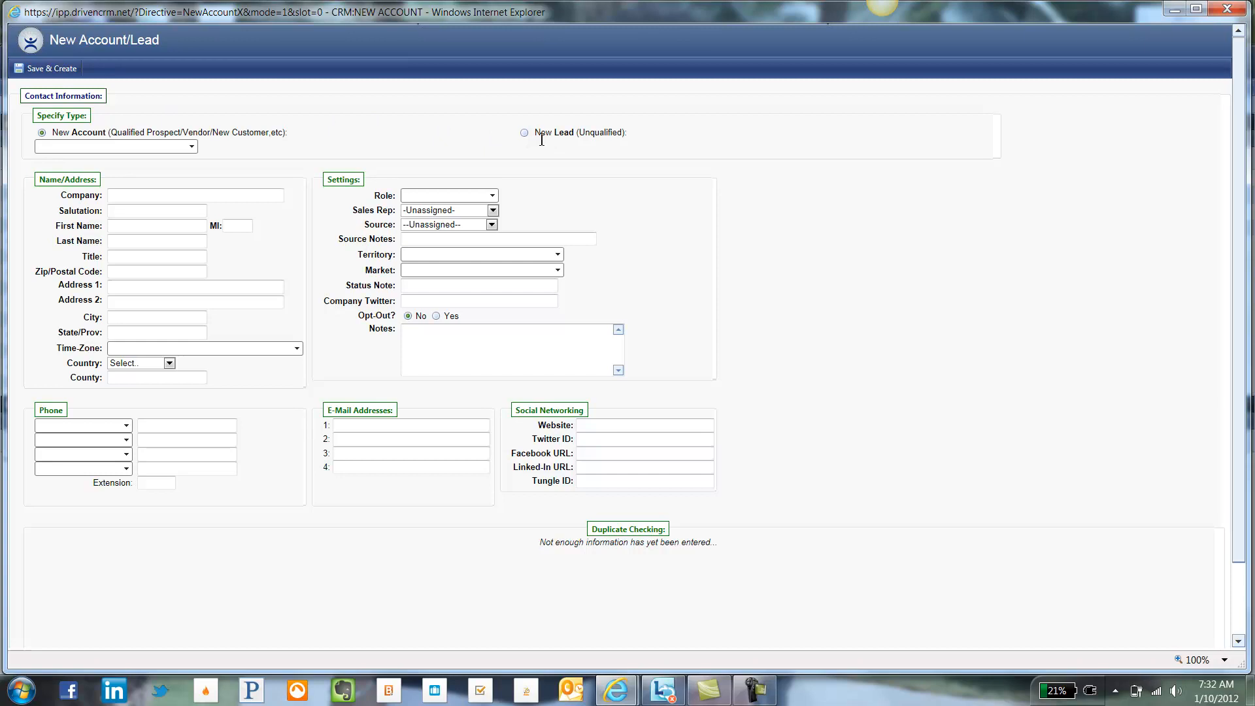
left_click(524, 134)
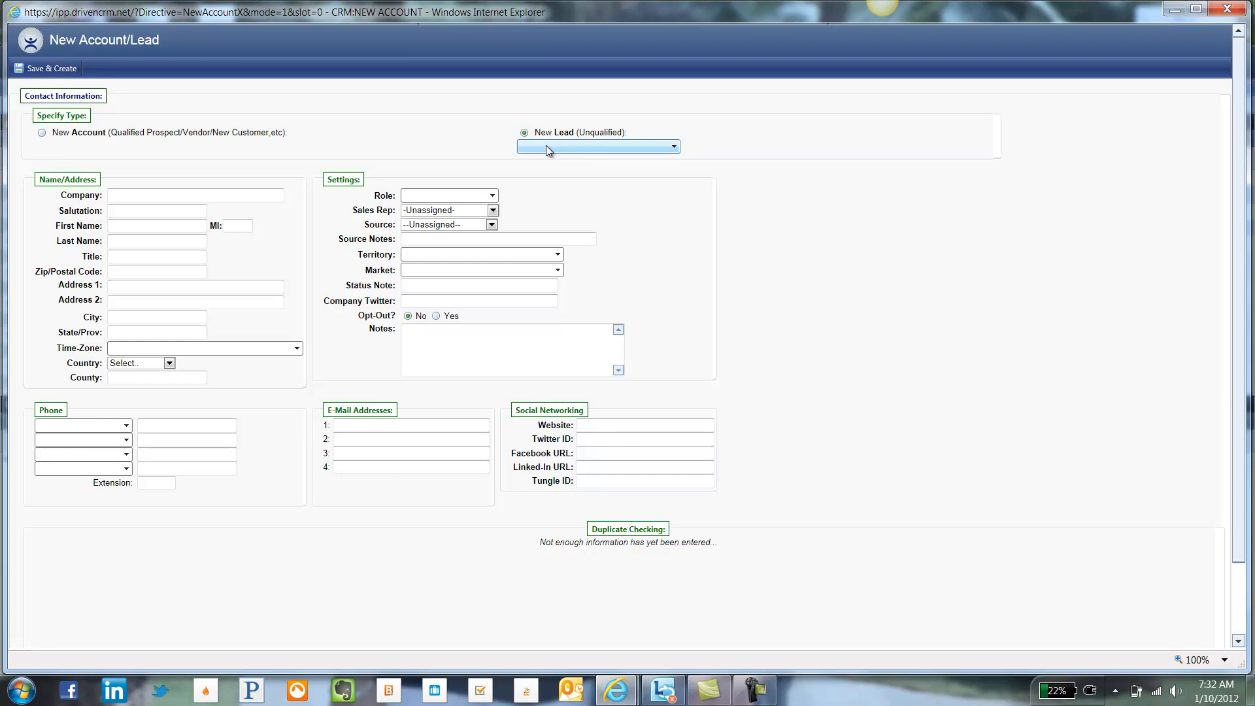
left_click(546, 147)
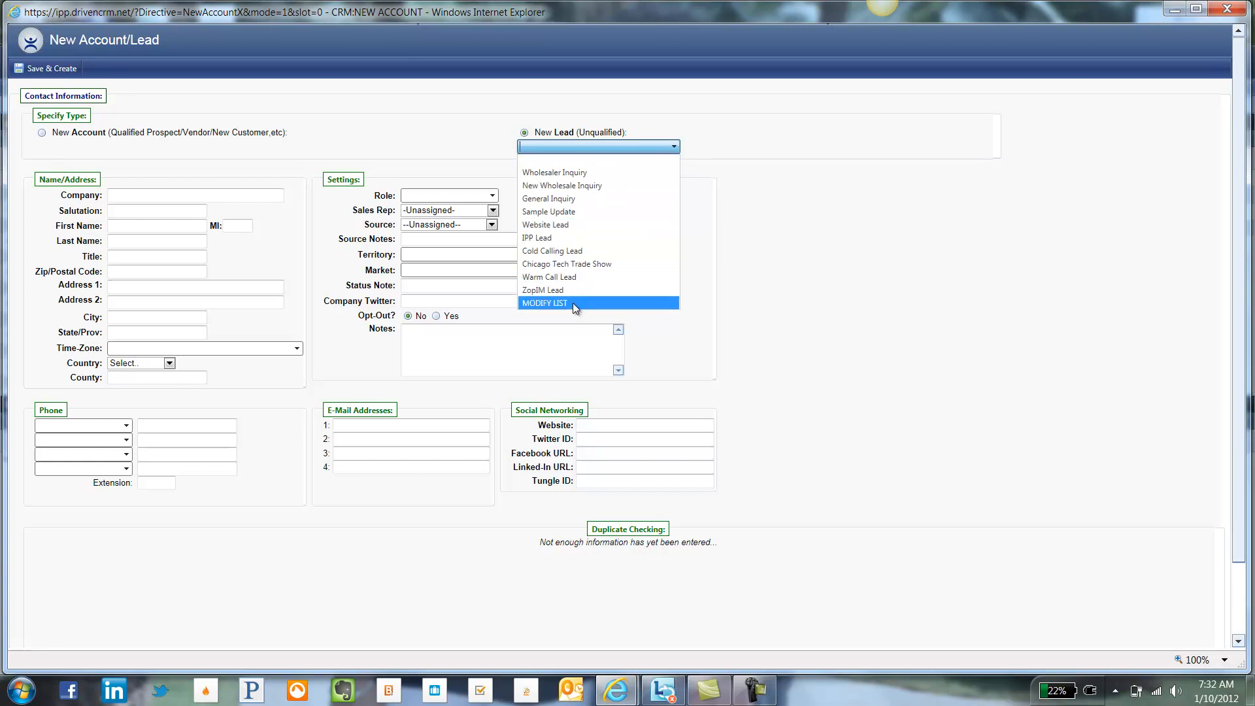
left_click(559, 198)
Step: Enter company 'Driven CRM, Inc.', salutation Mr., the contact's first and last name, and title CEO
left_click(258, 196)
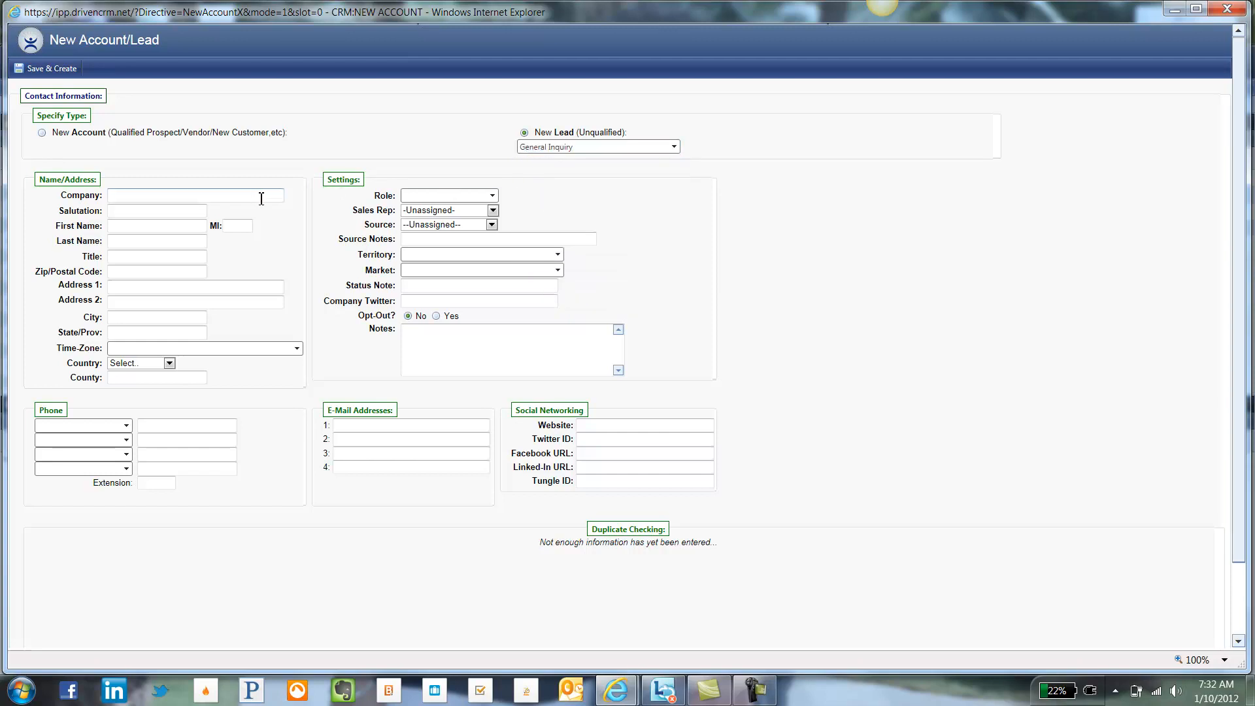
type("Driven CRM, Inc.")
key("Tab")
type("Mr.")
key("Tab")
key("Tab")
key("Tab")
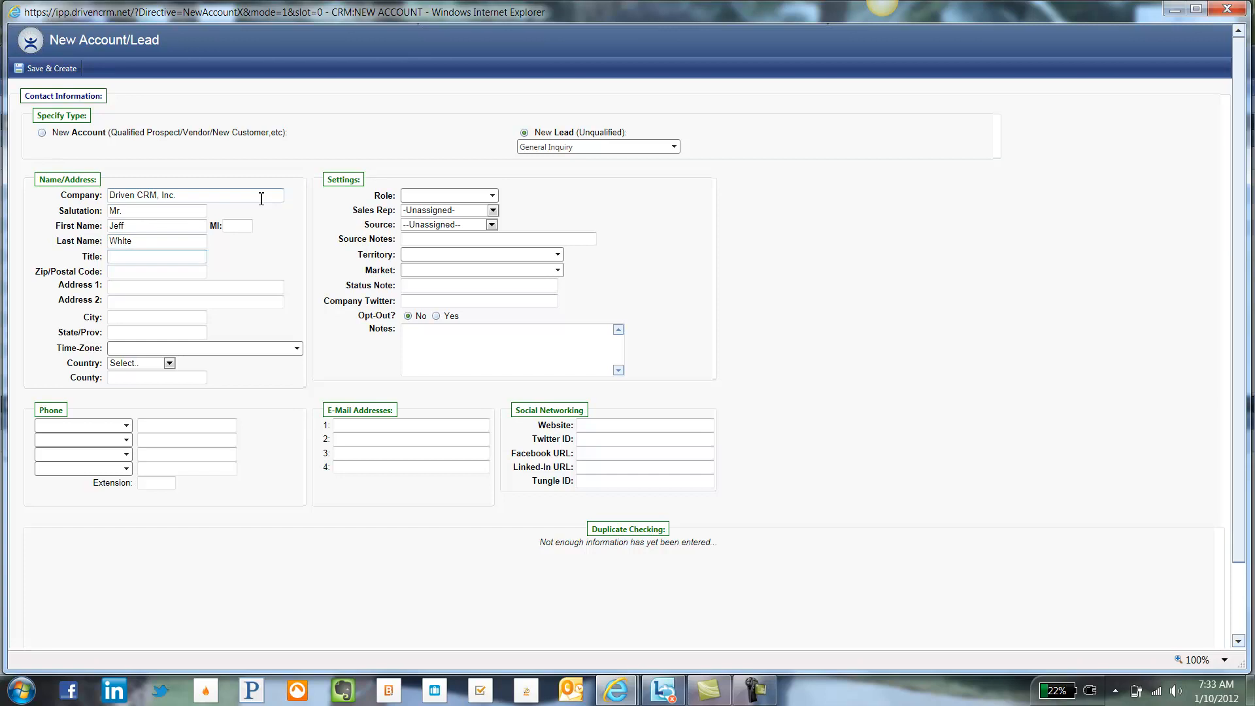
type("CEO")
Step: Fill in the contact's zip code and both address lines, correcting the suite number
key("Tab")
type("28078")
key("Tab")
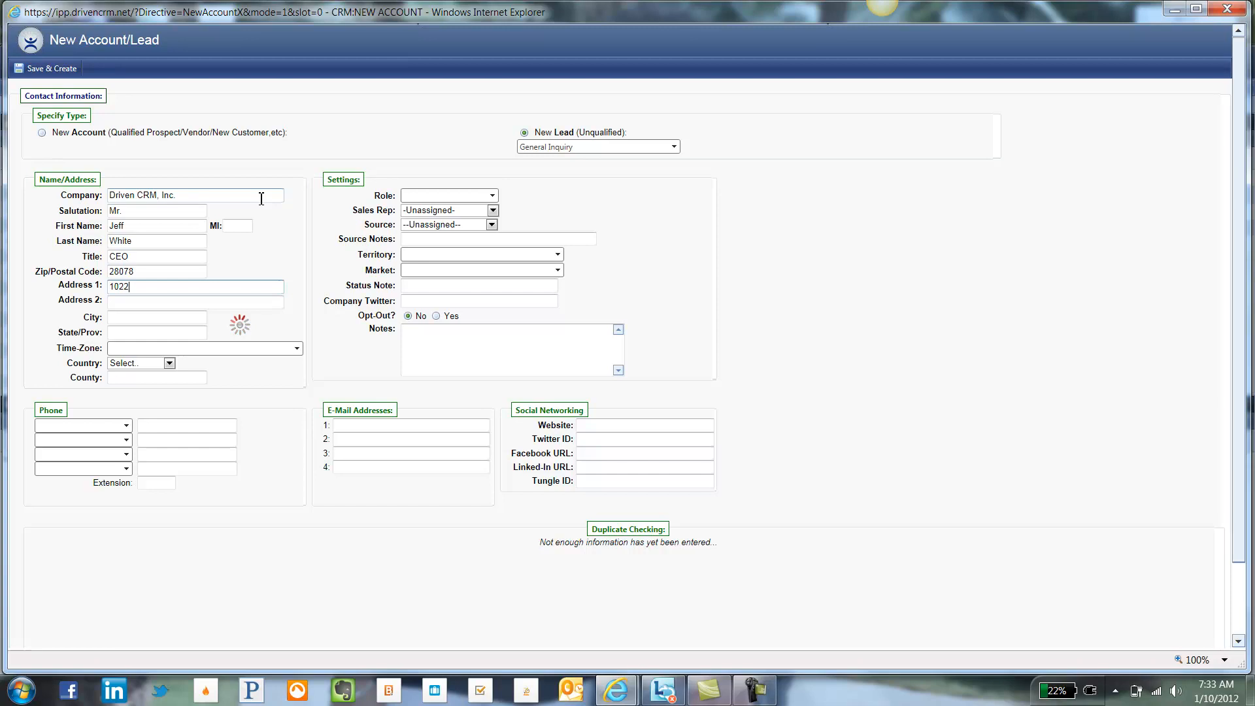
key("Tab")
type("Suite 12")
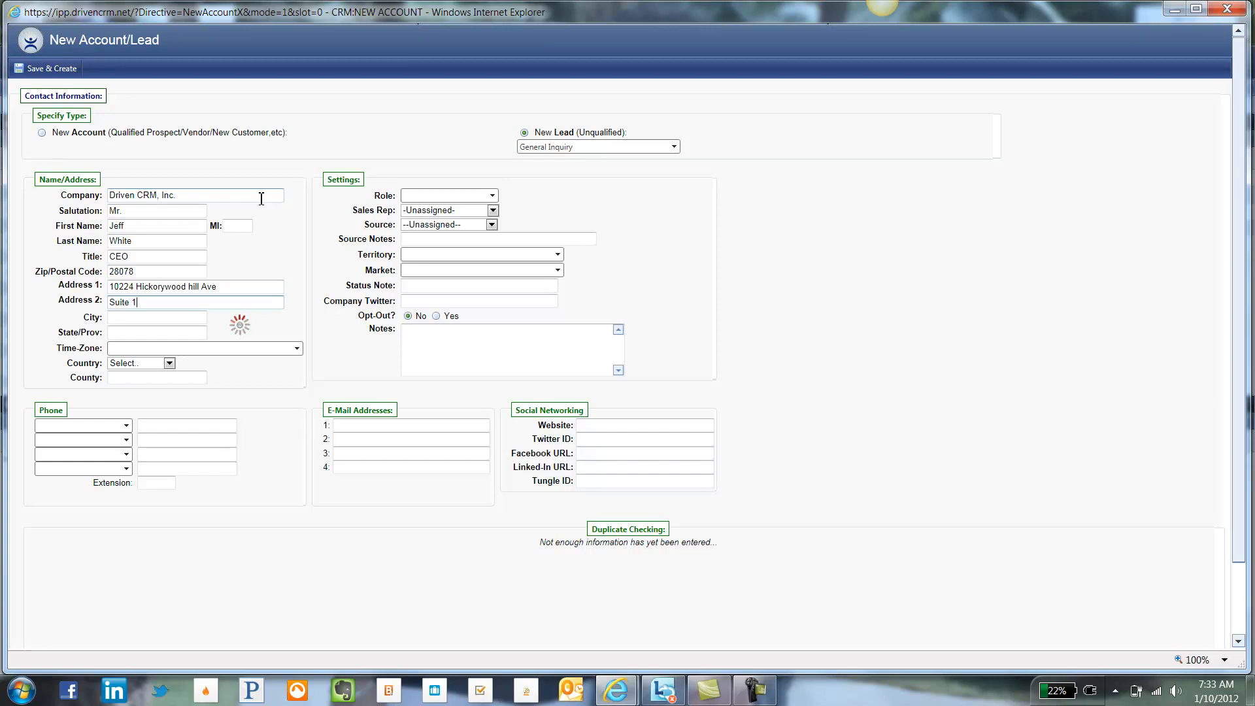
key("BackSpace")
type("02")
key("Tab")
key("Tab")
key("Tab")
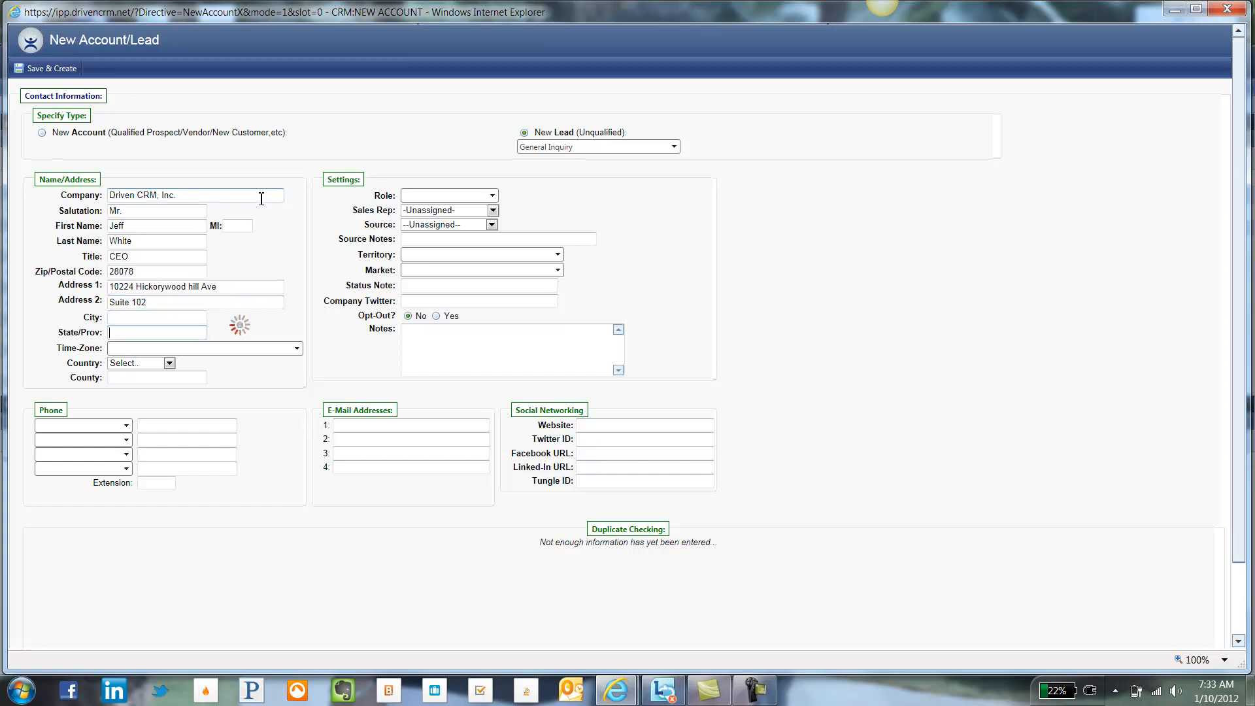
key("Tab")
key("Tab")
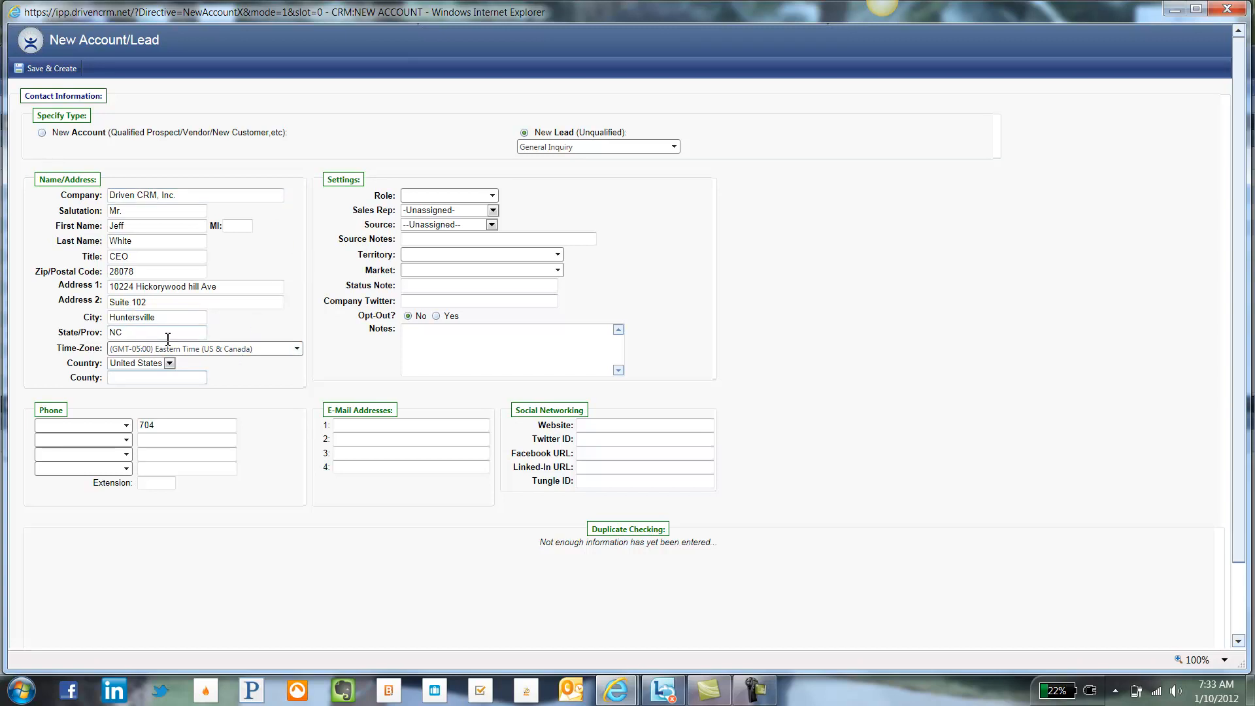
Step: Set the contact's role to Primary Contact
left_click(444, 197)
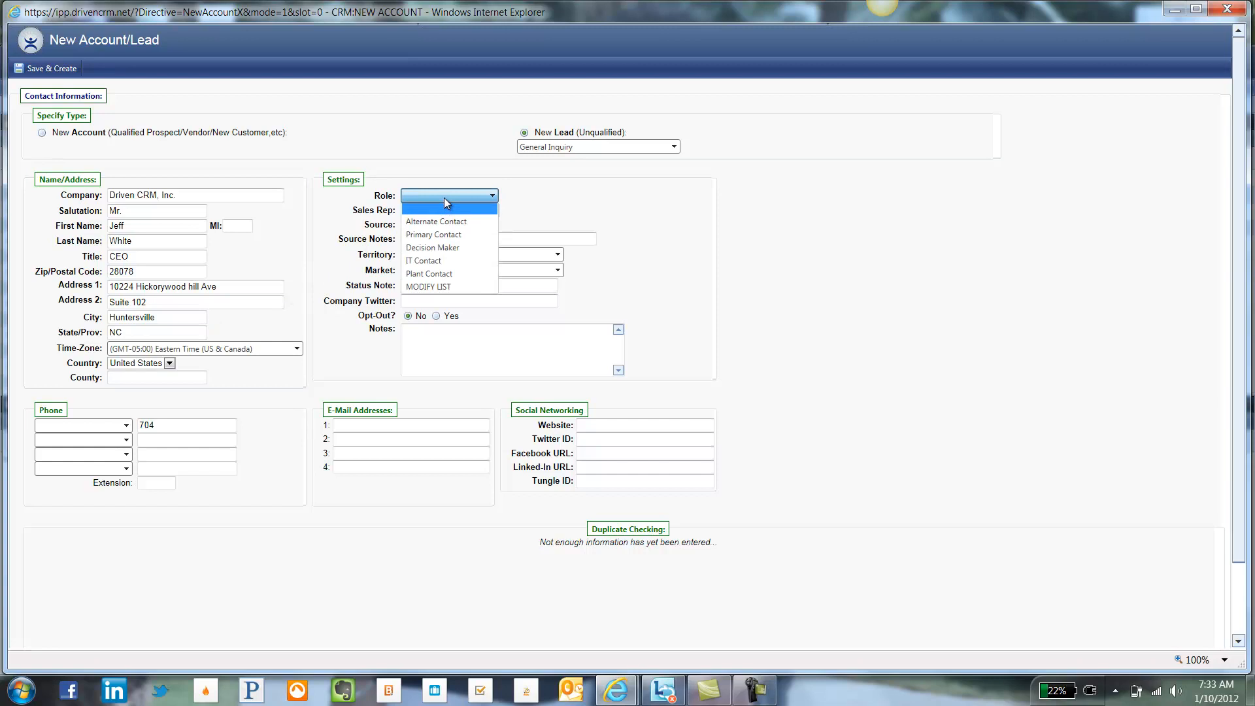
left_click(442, 236)
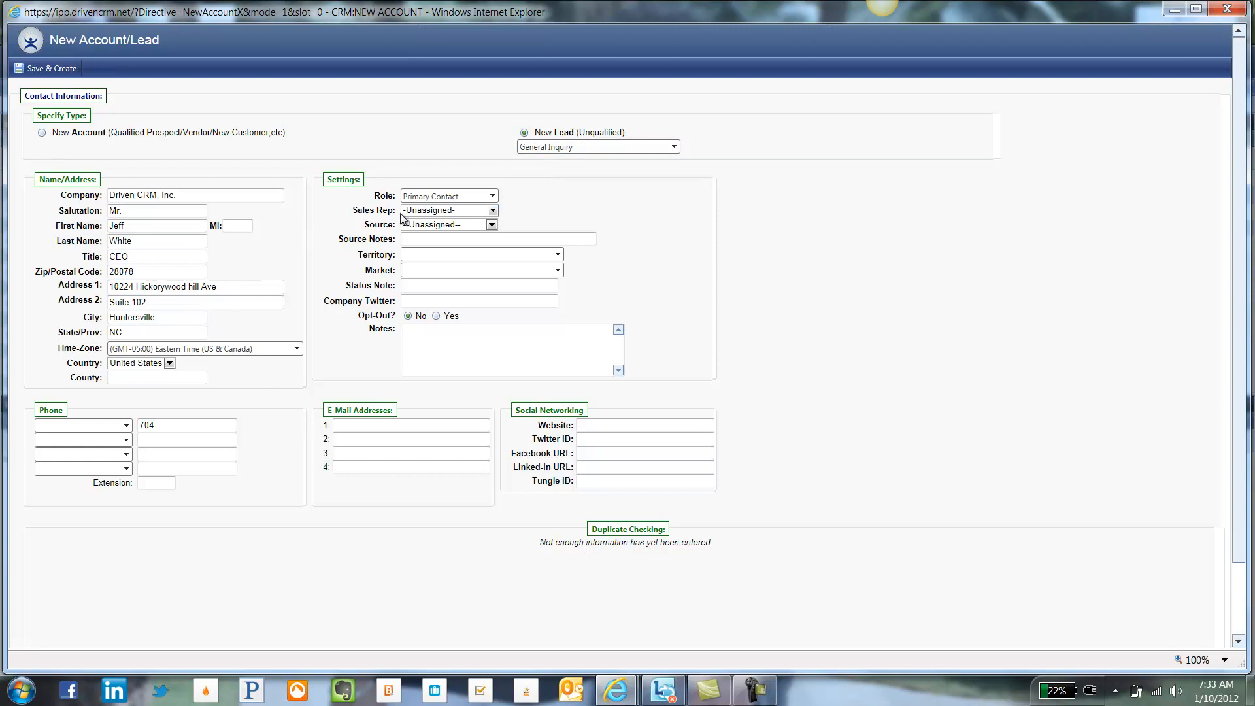
left_click(423, 196)
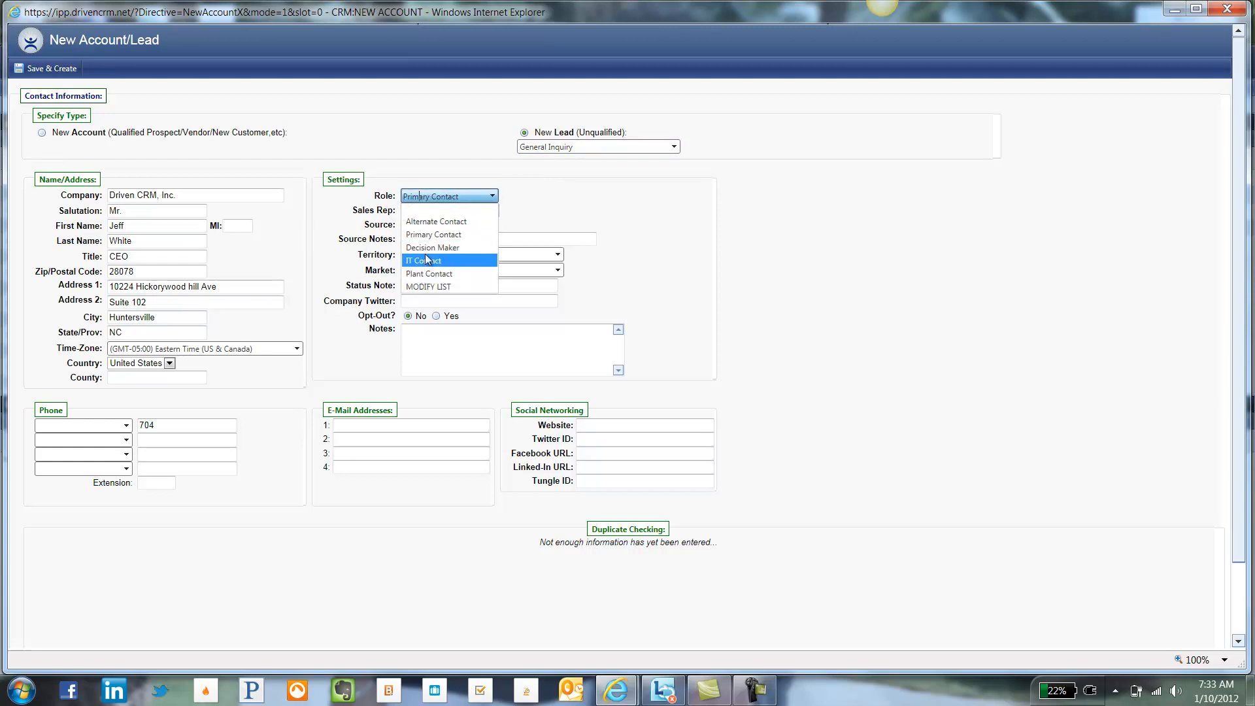
left_click(510, 205)
Step: Assign the lead to a sales rep from the Sales Rep list
left_click(469, 210)
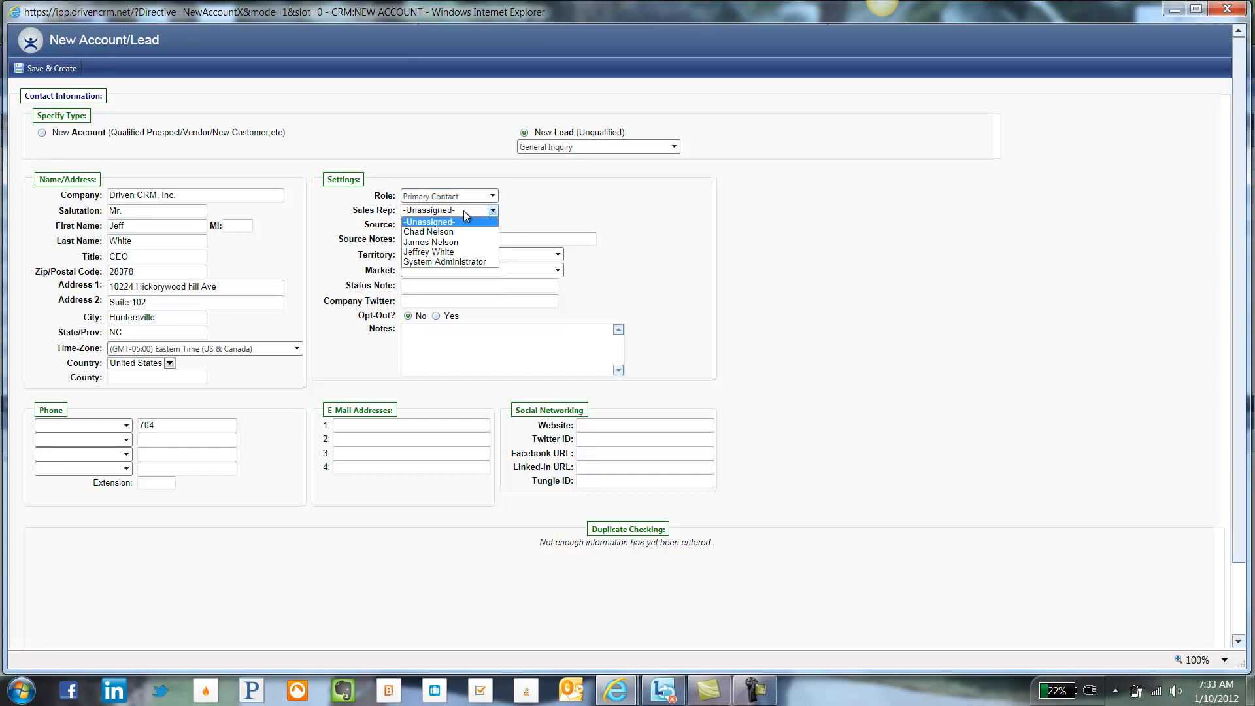
left_click(457, 251)
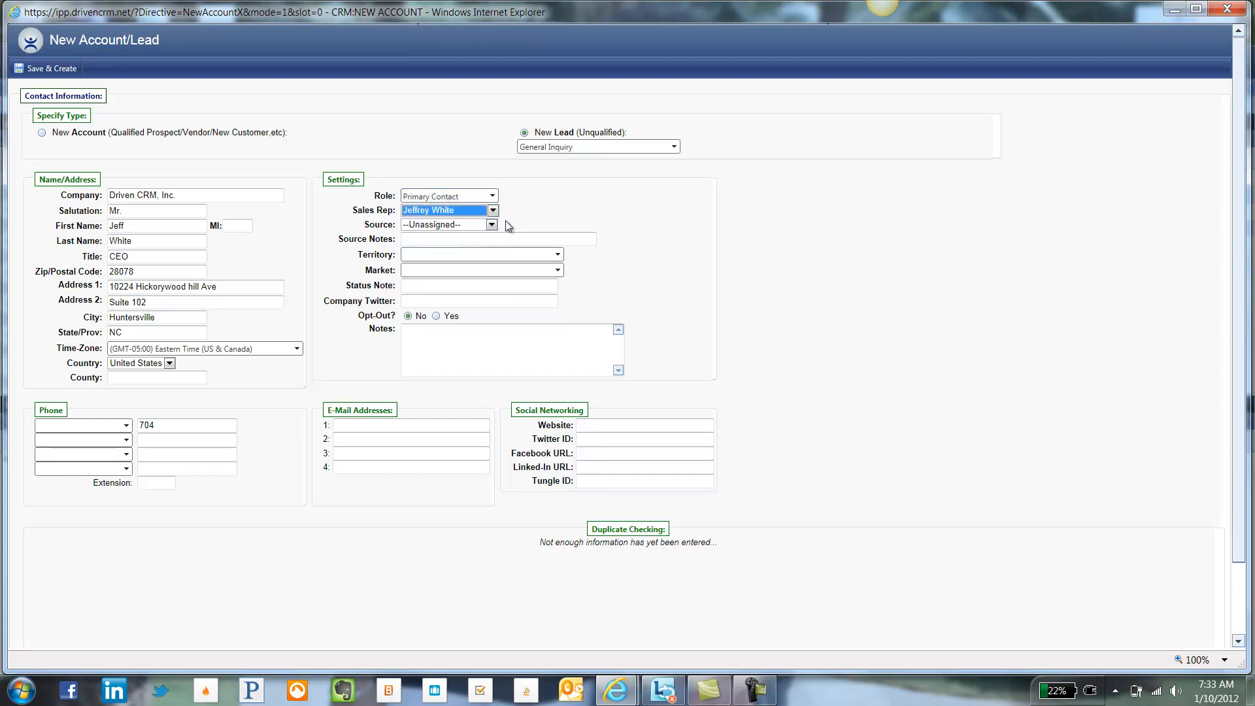
left_click(427, 211)
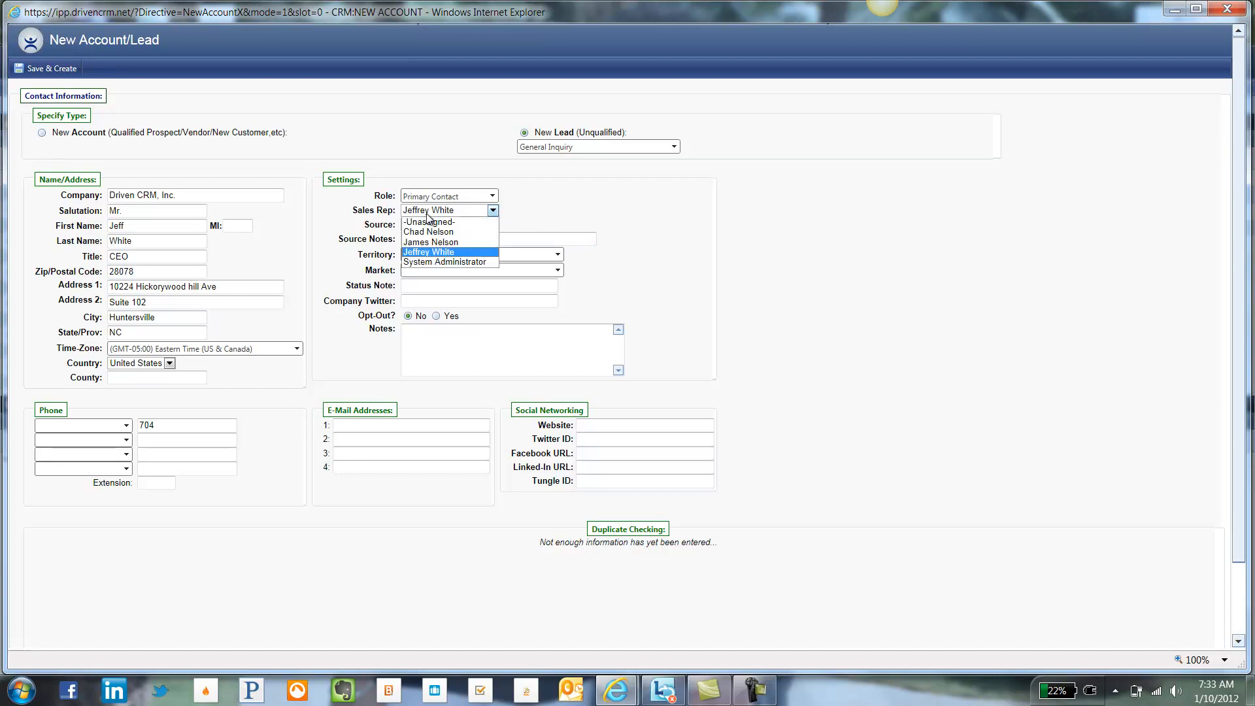
left_click(521, 212)
left_click(489, 225)
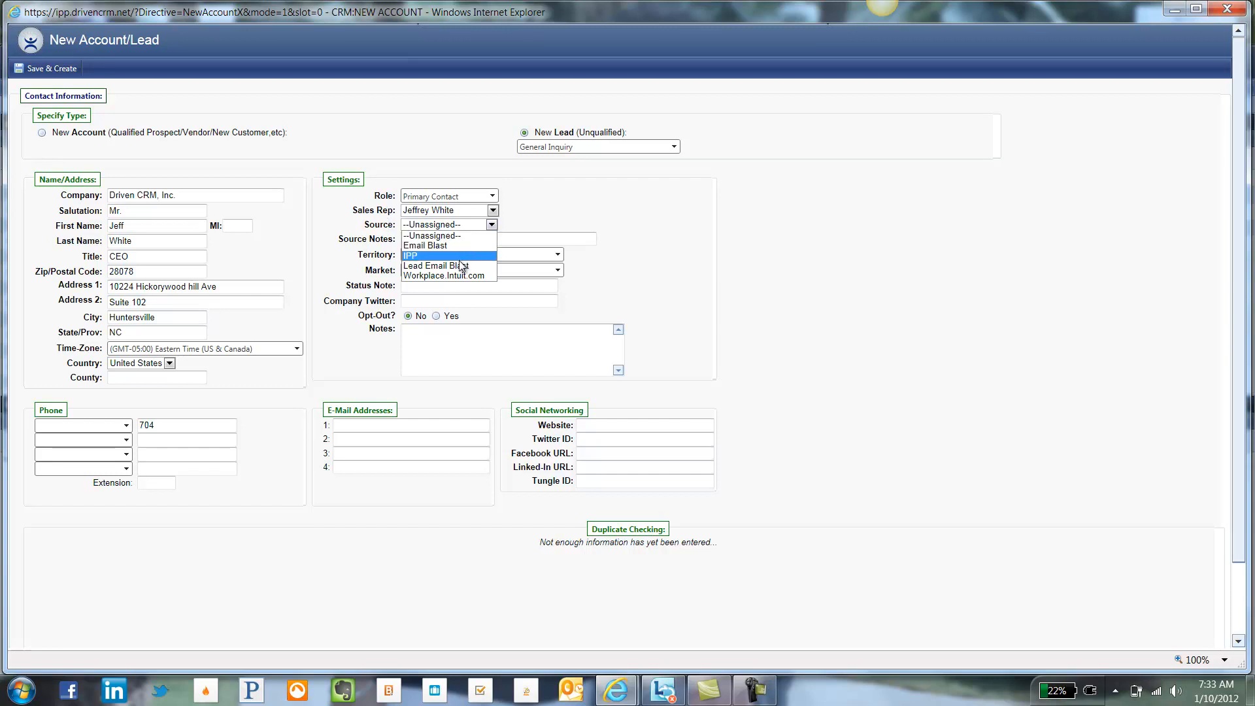
Step: Set the lead source to Email Blast with source notes '2-4-1 Promotion'
left_click(484, 245)
left_click(530, 241)
type("2-4-1")
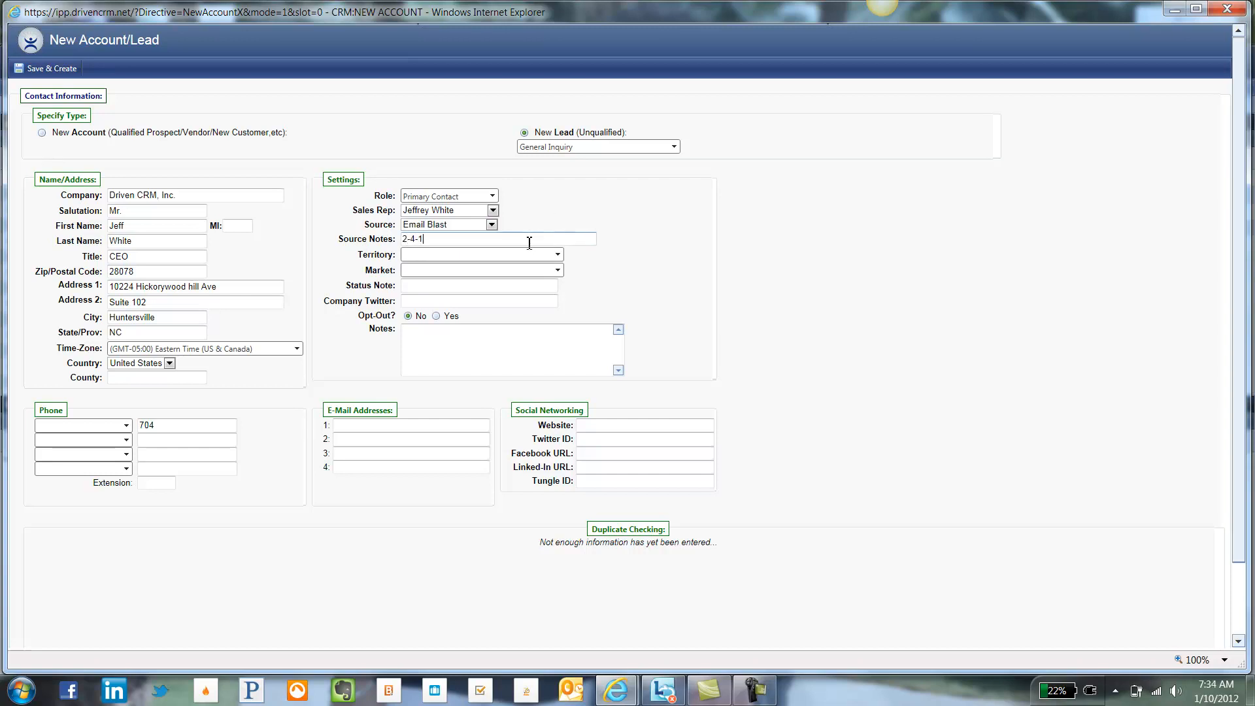
type(" Promotiona")
Step: Set the lead's territory to EST
left_click(492, 257)
left_click(473, 280)
left_click(448, 255)
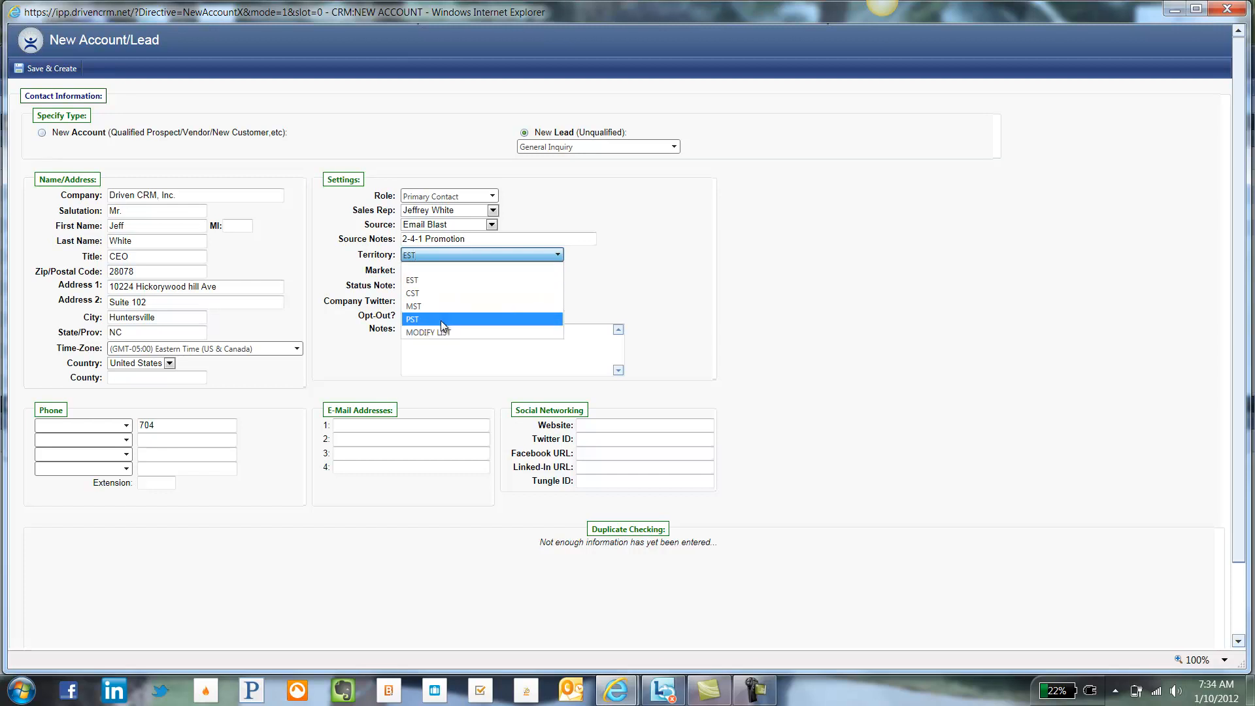
left_click(366, 252)
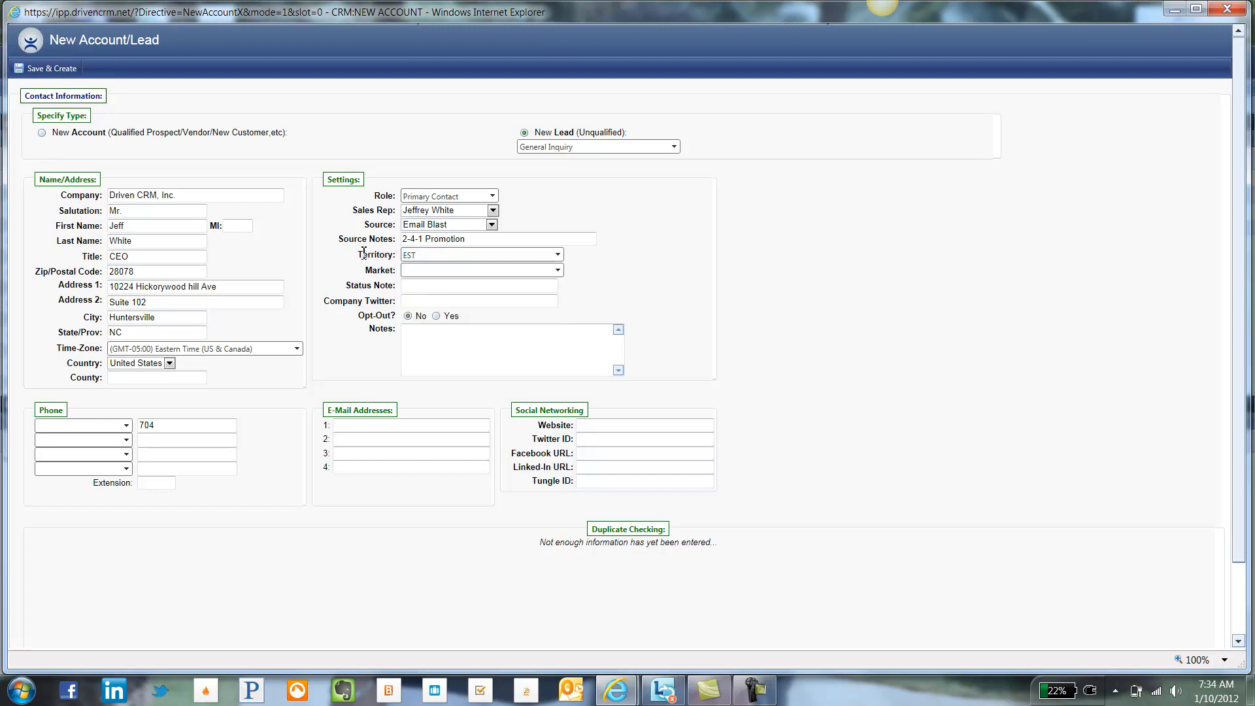
left_click(430, 271)
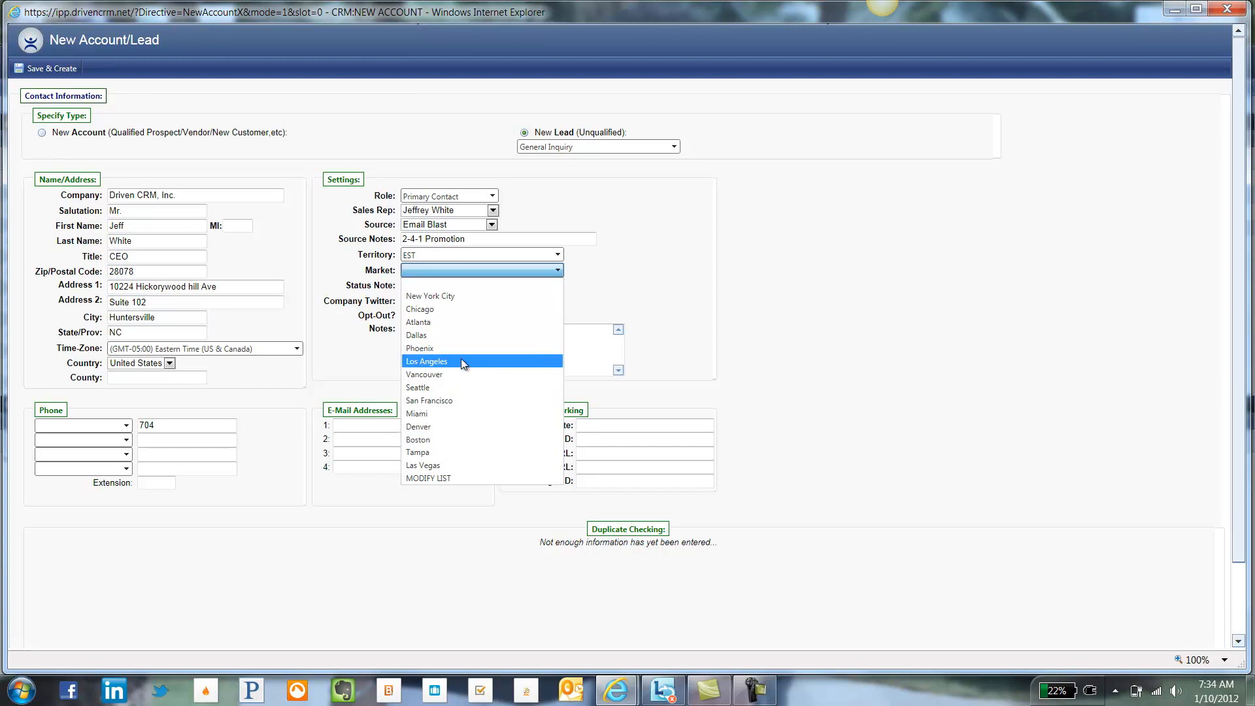
Step: Add Charlotte to the Market list, save the list, and select Charlotte as the market
left_click(459, 479)
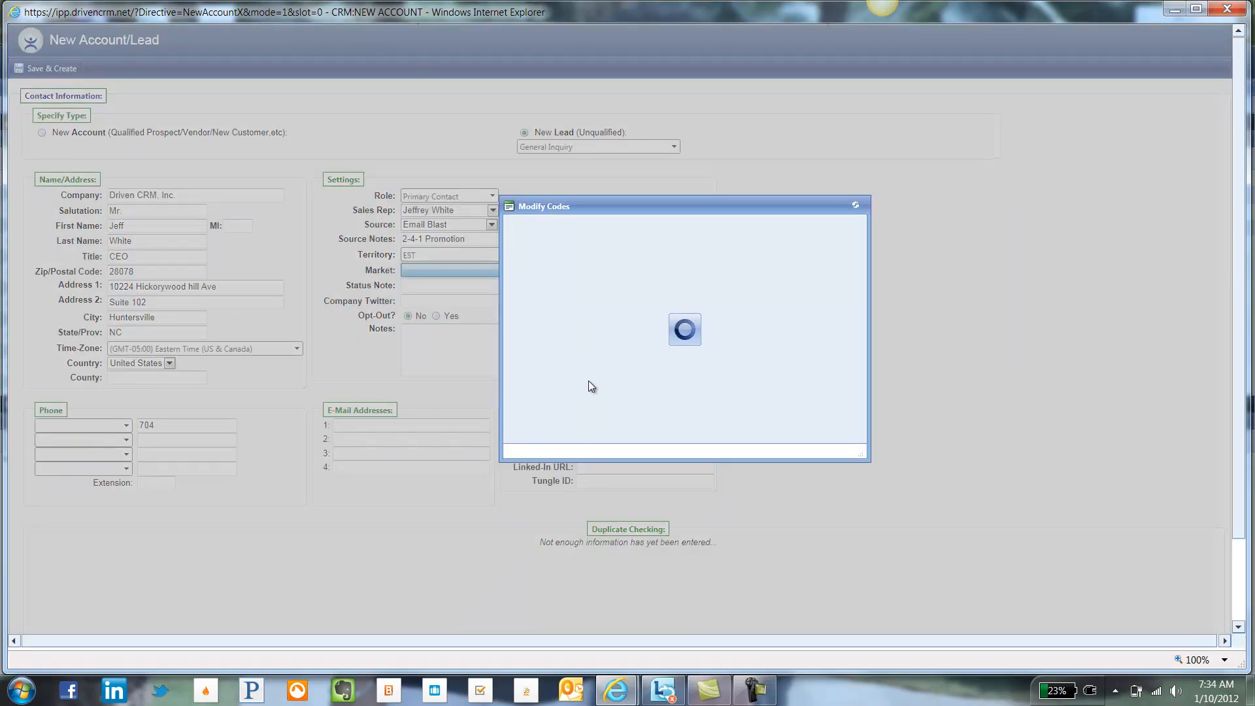
left_click(579, 402)
type("Charlotte")
left_click(766, 396)
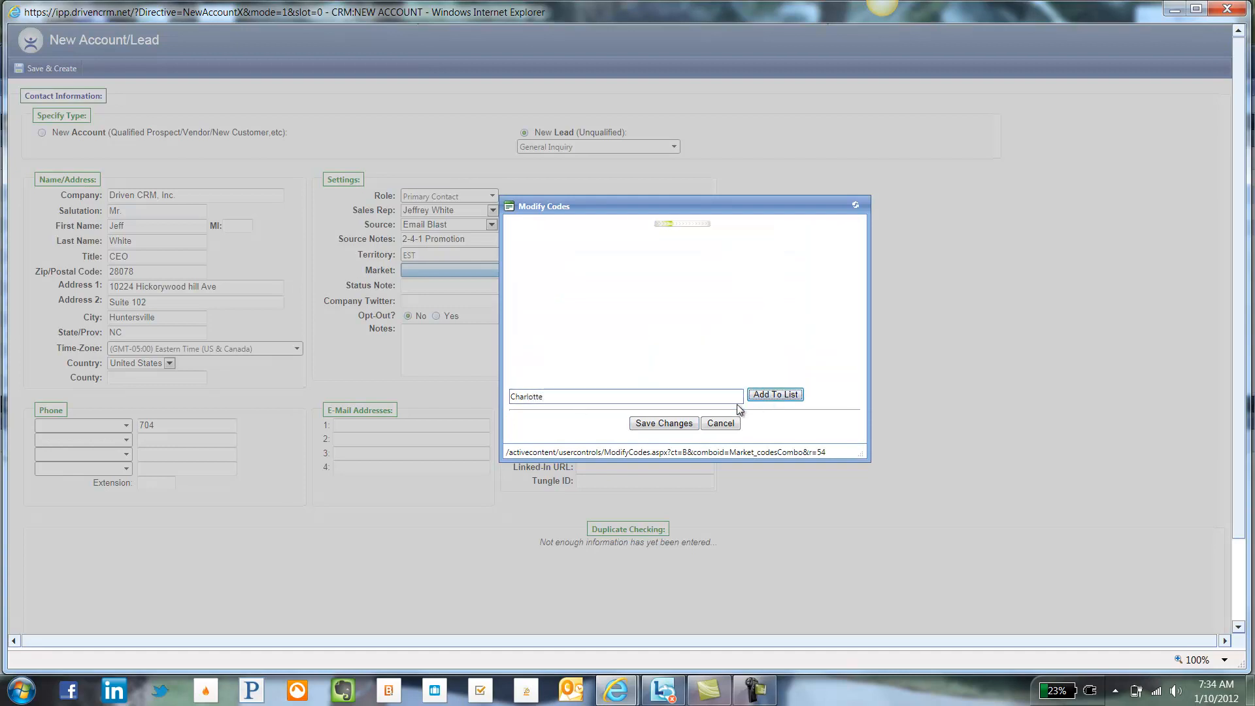
left_click(662, 424)
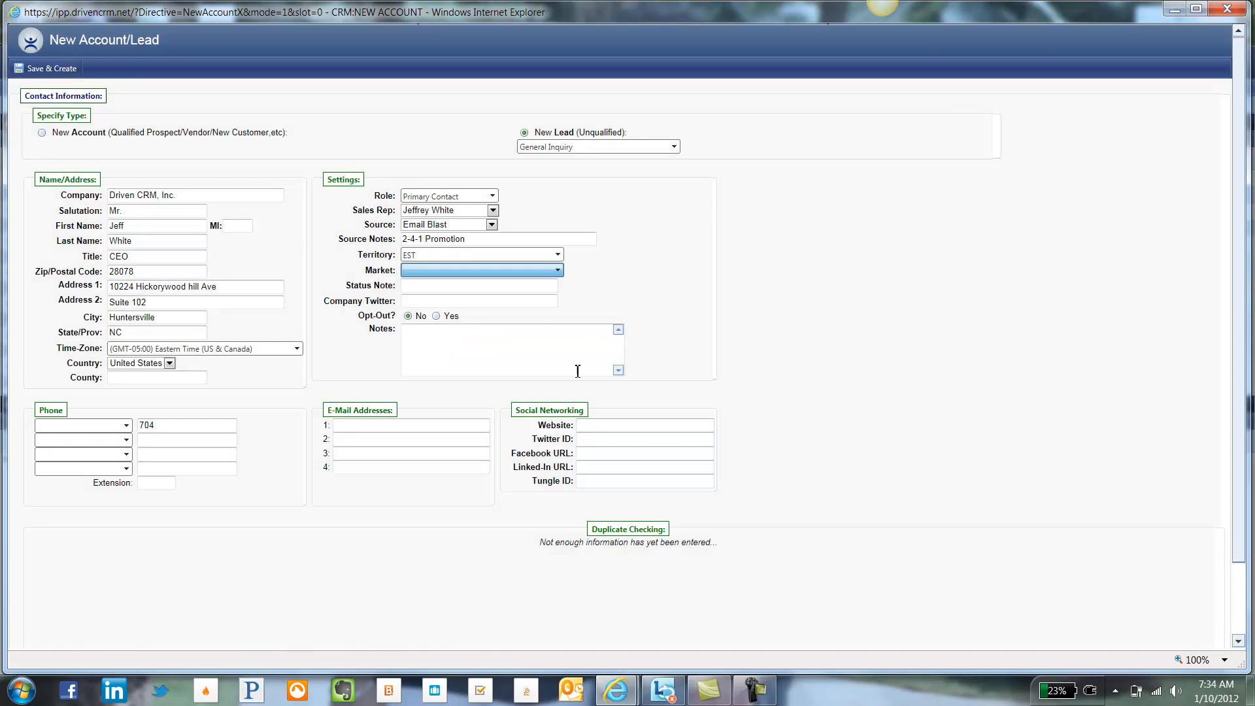
left_click(535, 268)
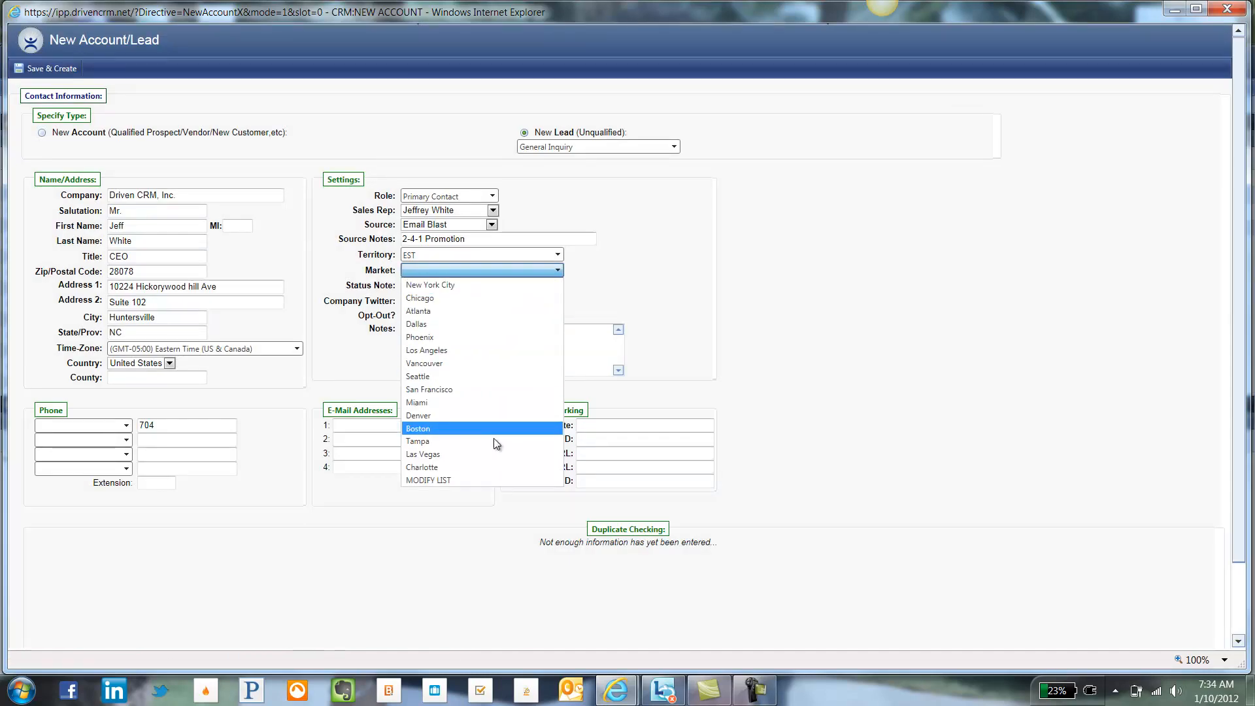
left_click(484, 467)
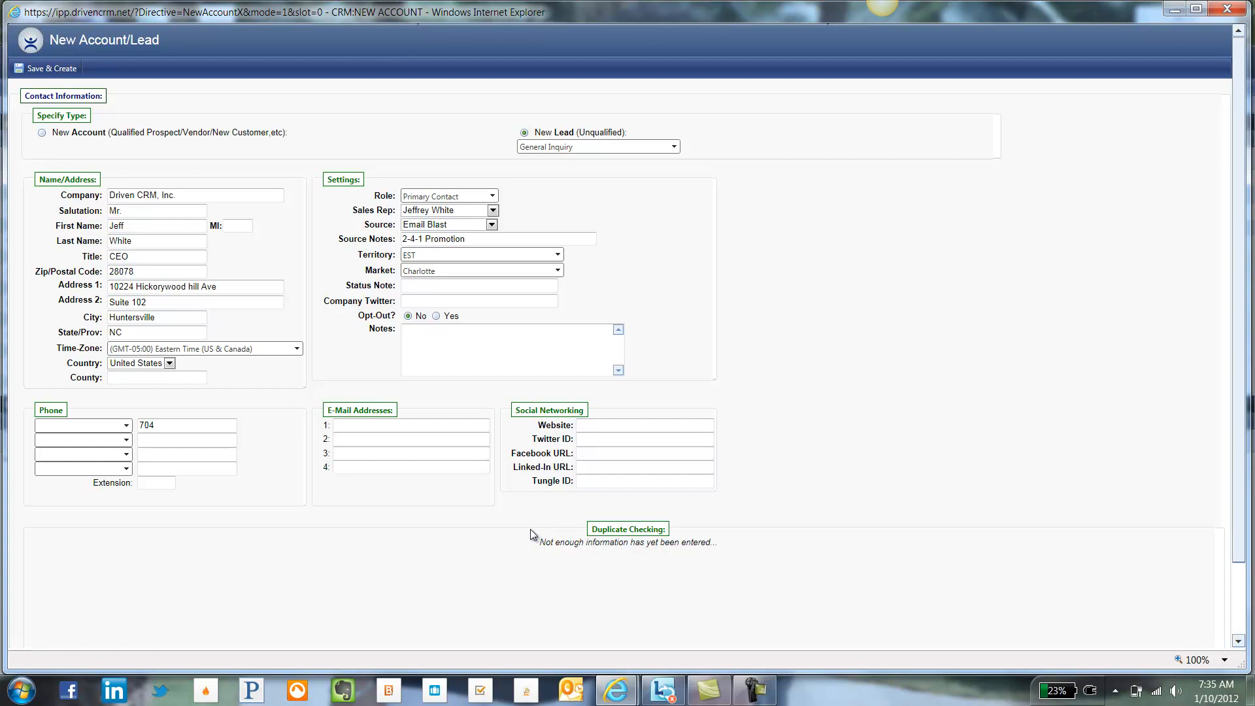
Step: Set the first phone type to Main Line and complete its number
left_click(84, 425)
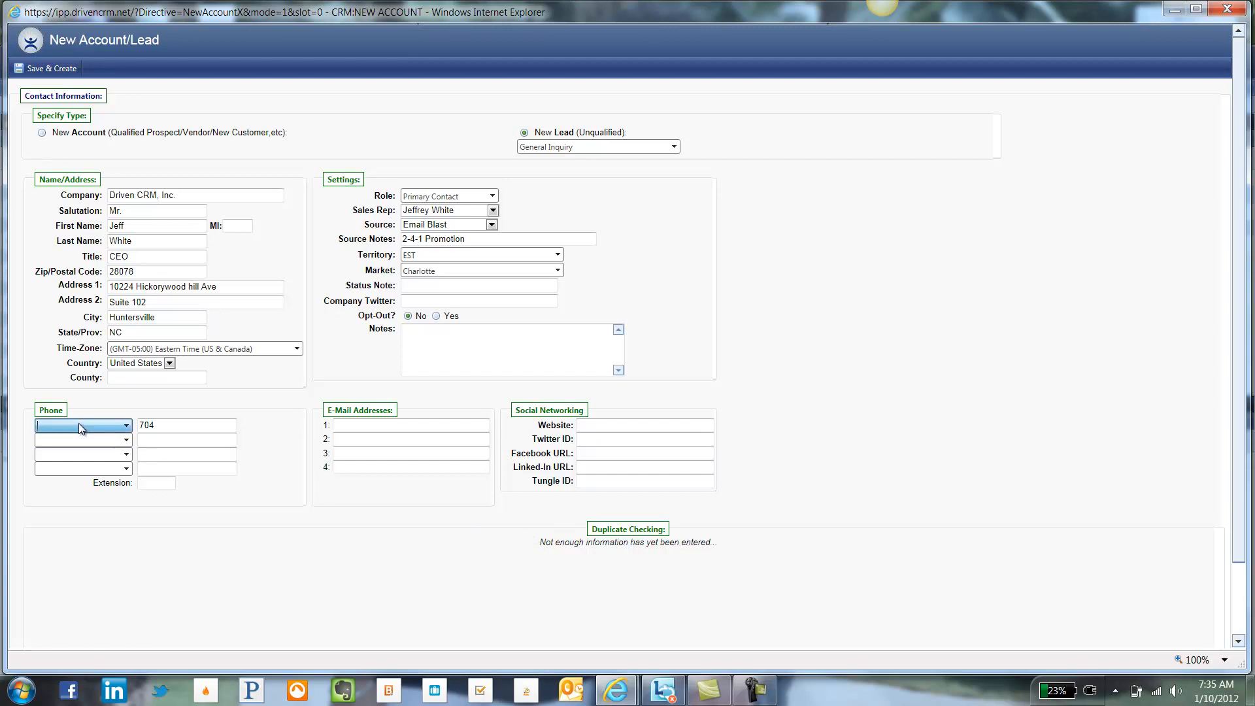
left_click(79, 426)
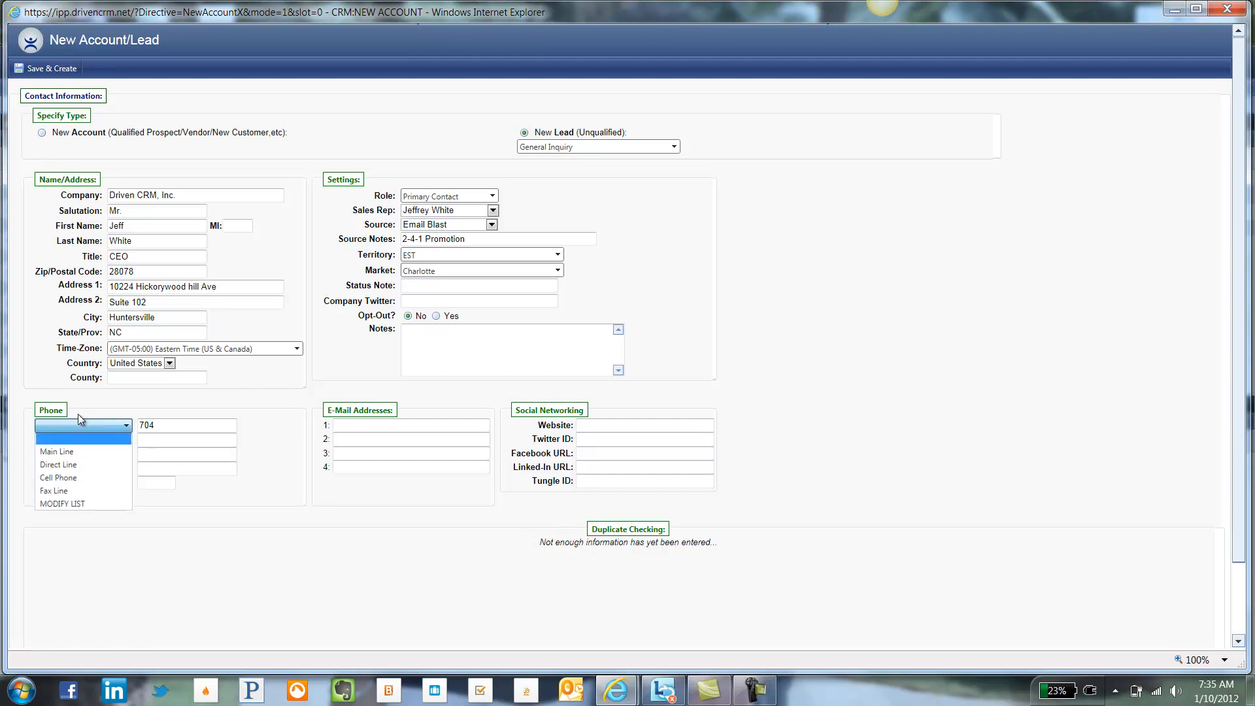
left_click(58, 451)
left_click(165, 426)
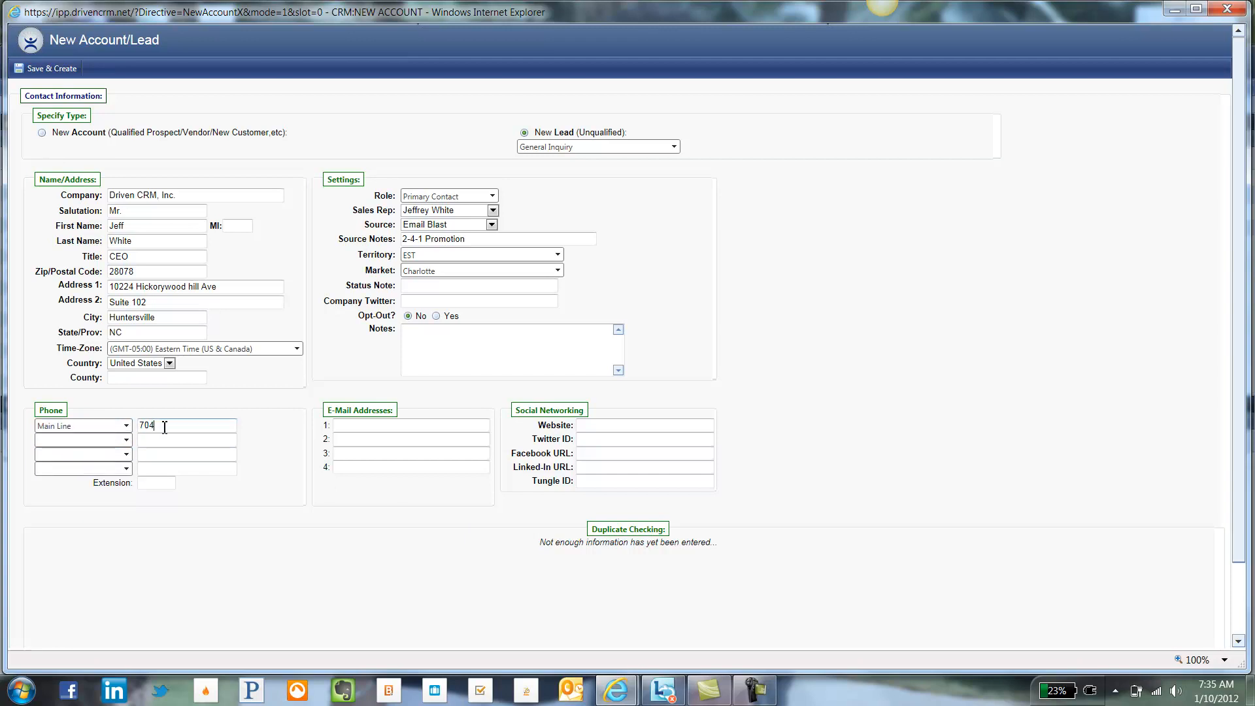
type("5551212")
key("Tab")
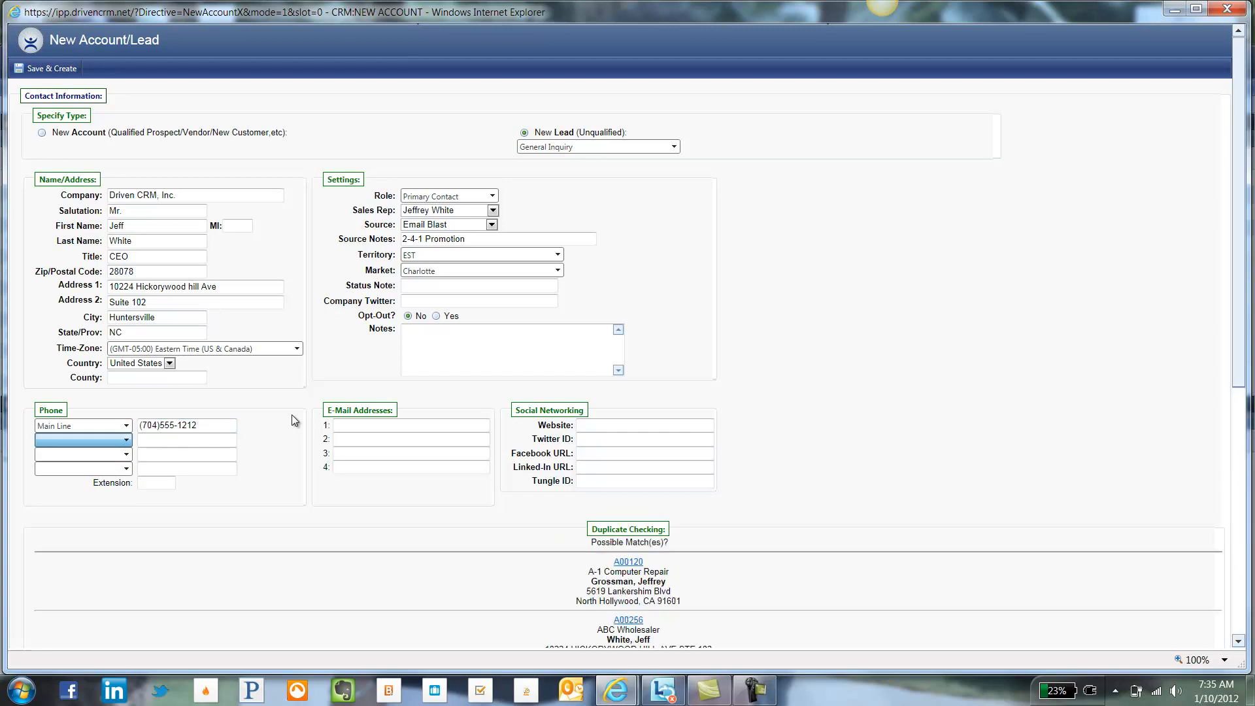
Step: Set the second phone type to Cell Phone and enter the cell number
left_click(126, 440)
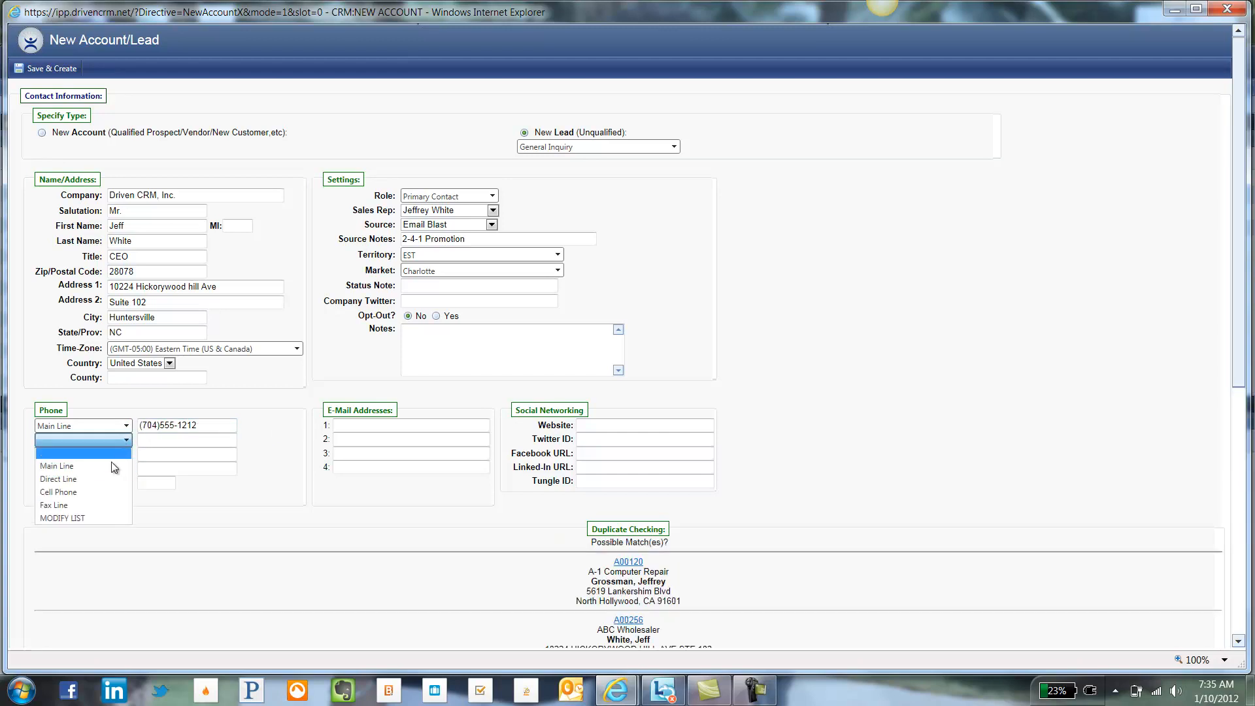
left_click(108, 490)
left_click(179, 445)
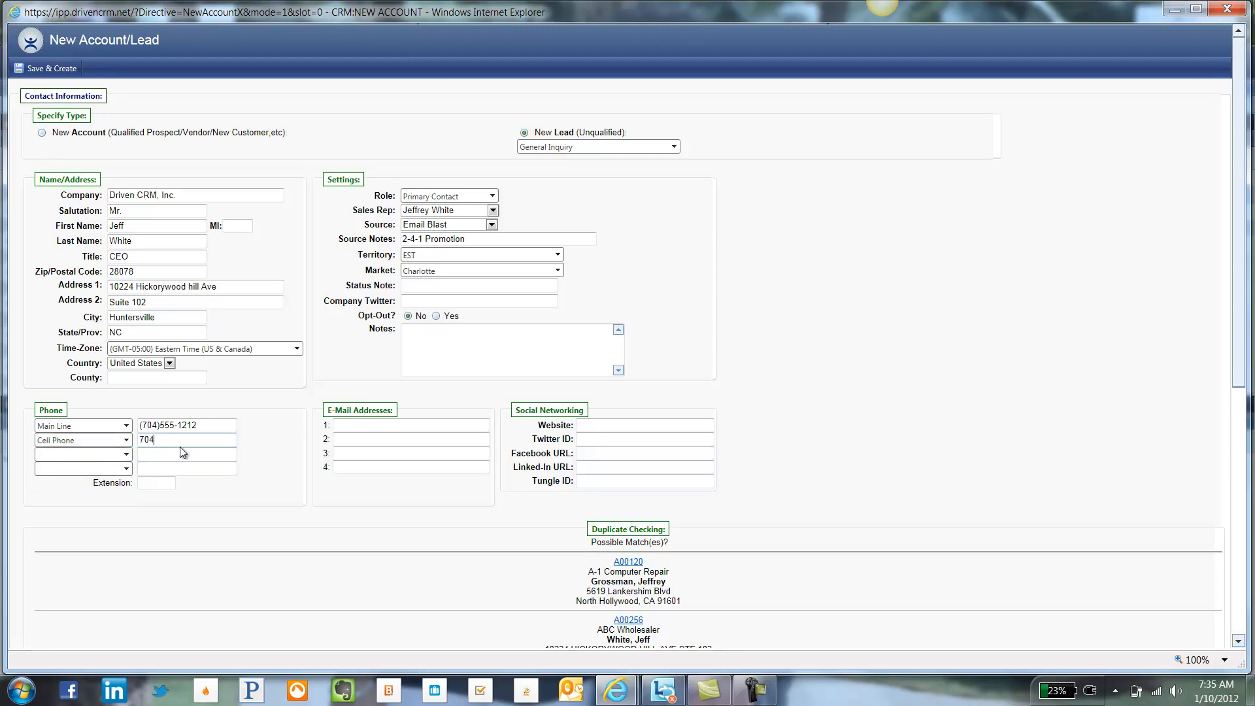
type("704)555-")
type("1216")
key("Tab")
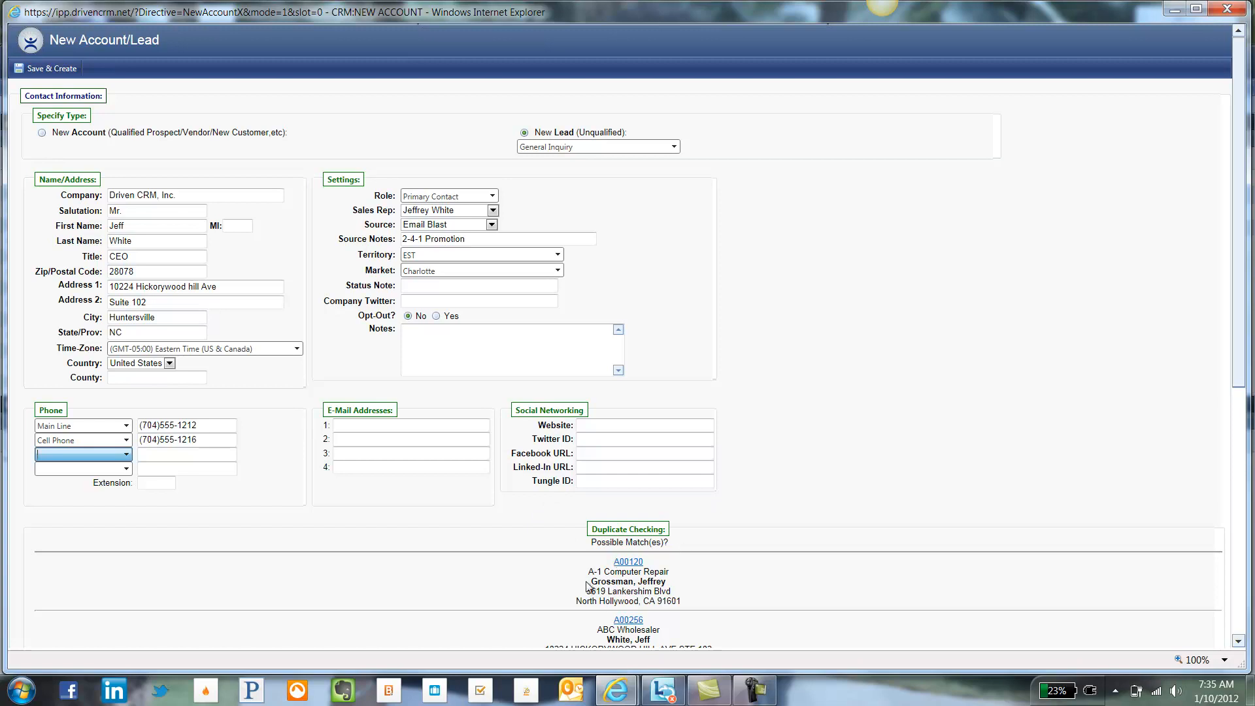
Step: Save the new lead with Save & Create
scroll(589, 576, "down", 2)
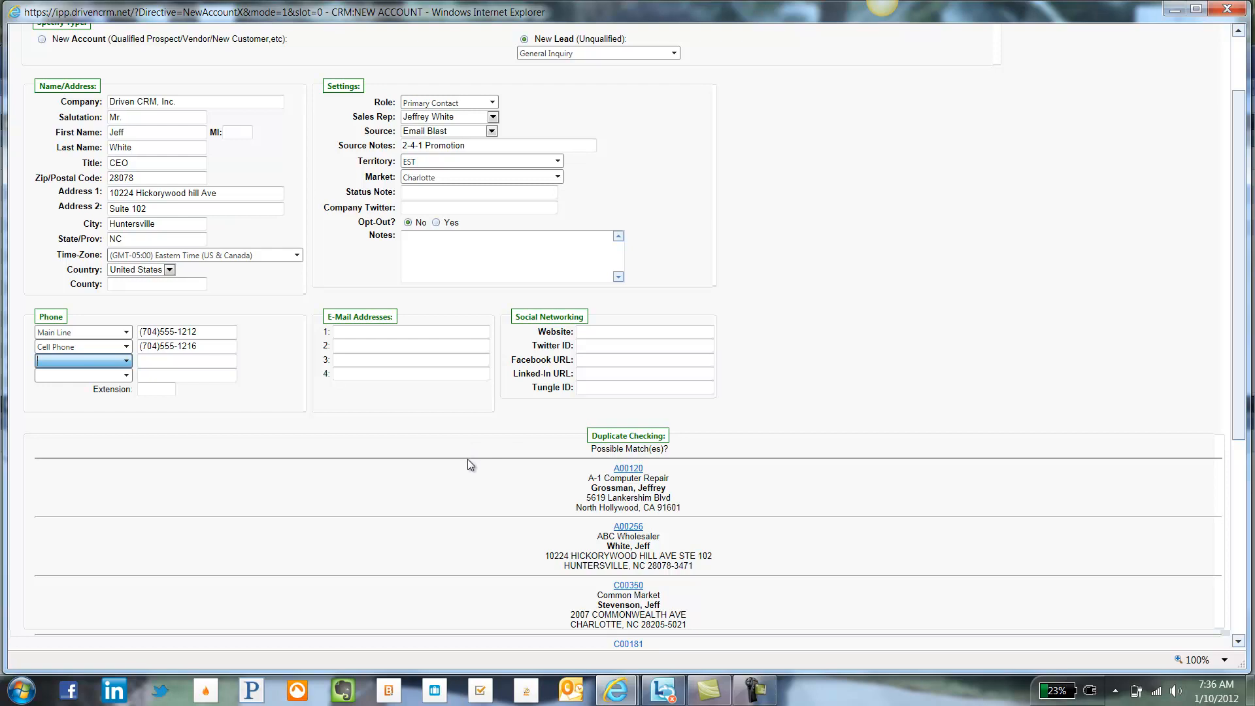
scroll(468, 459, "up", 2)
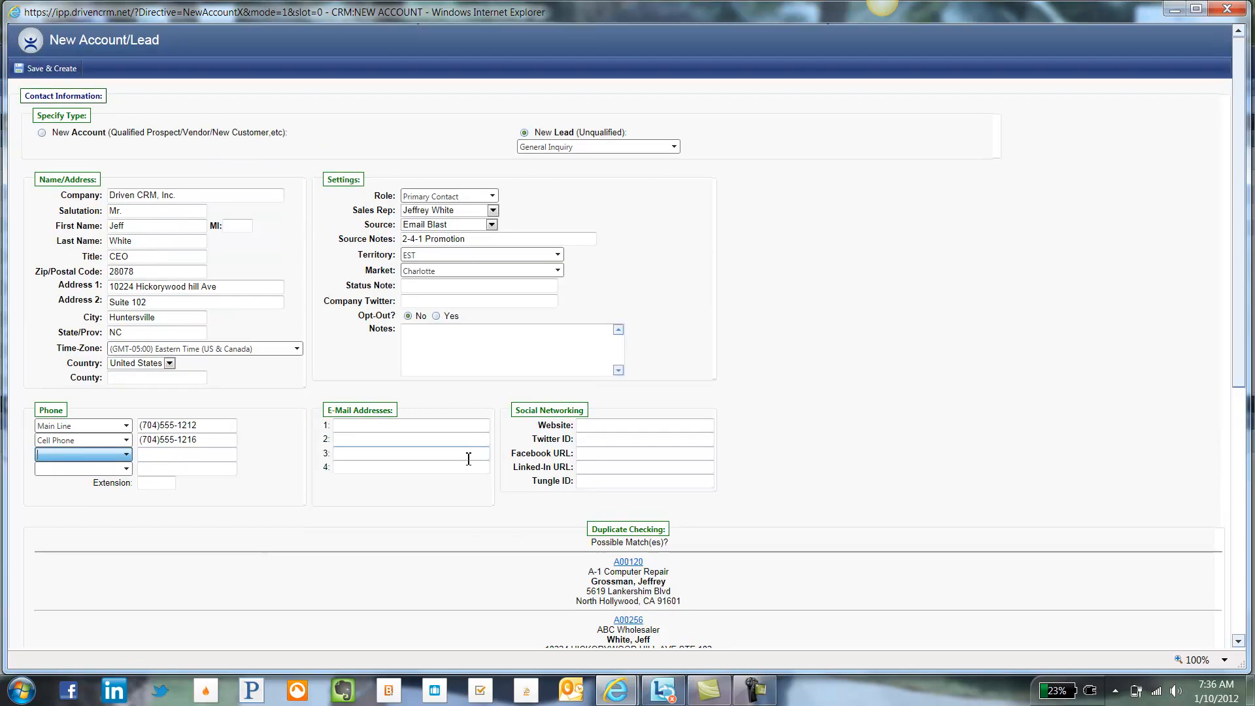
left_click(68, 74)
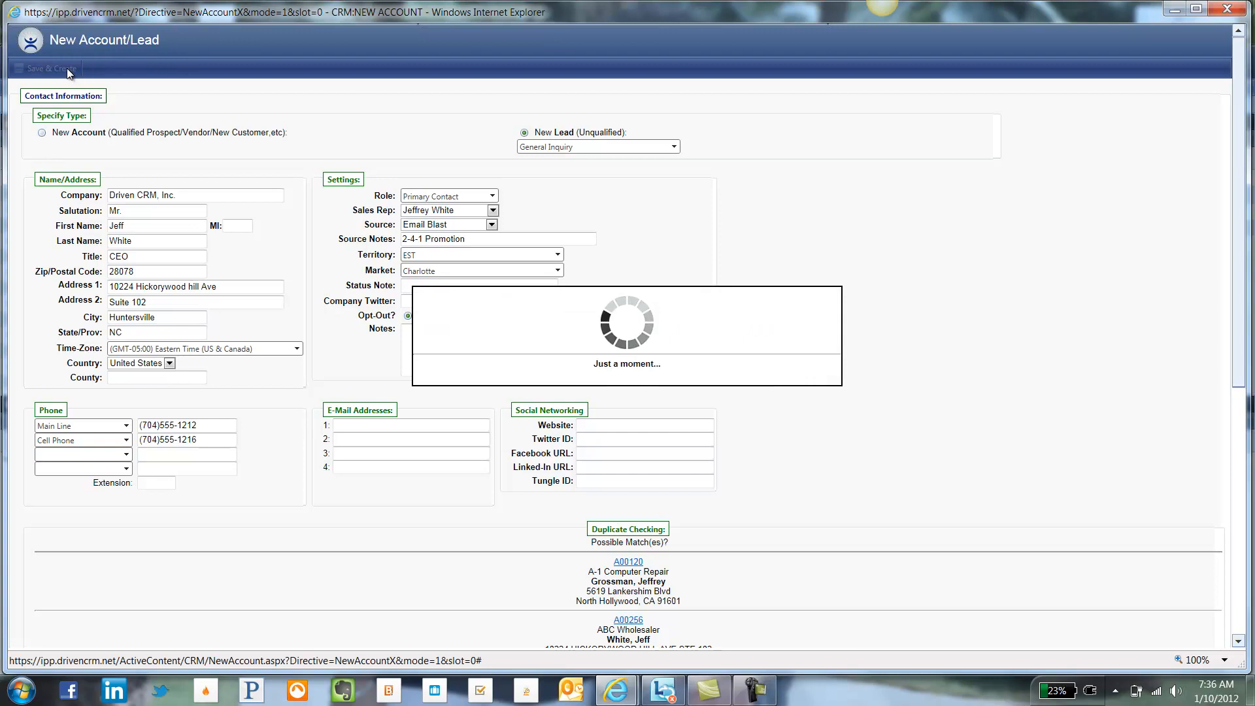